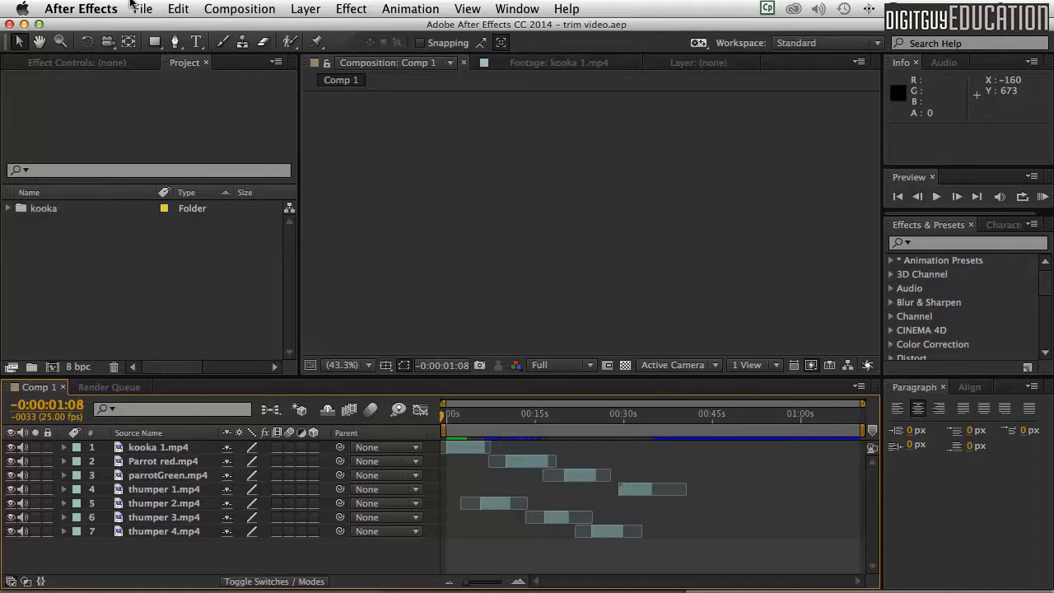
# Import the pumped leg.mp4 video from the Desktop into the project as footage.
pyautogui.click(134, 7)
pyautogui.moveTo(280, 206)
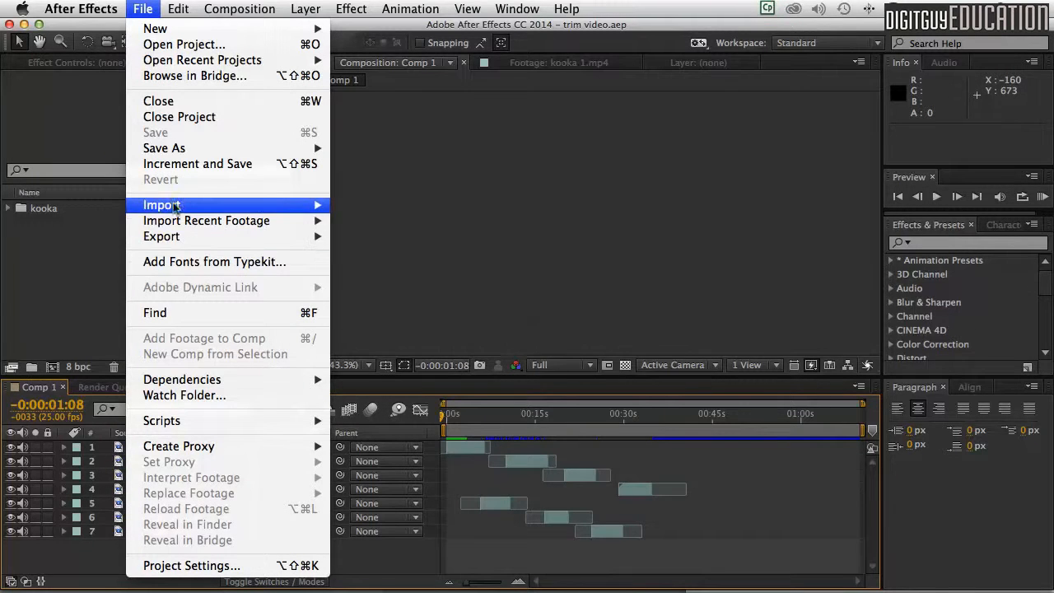
pyautogui.click(375, 206)
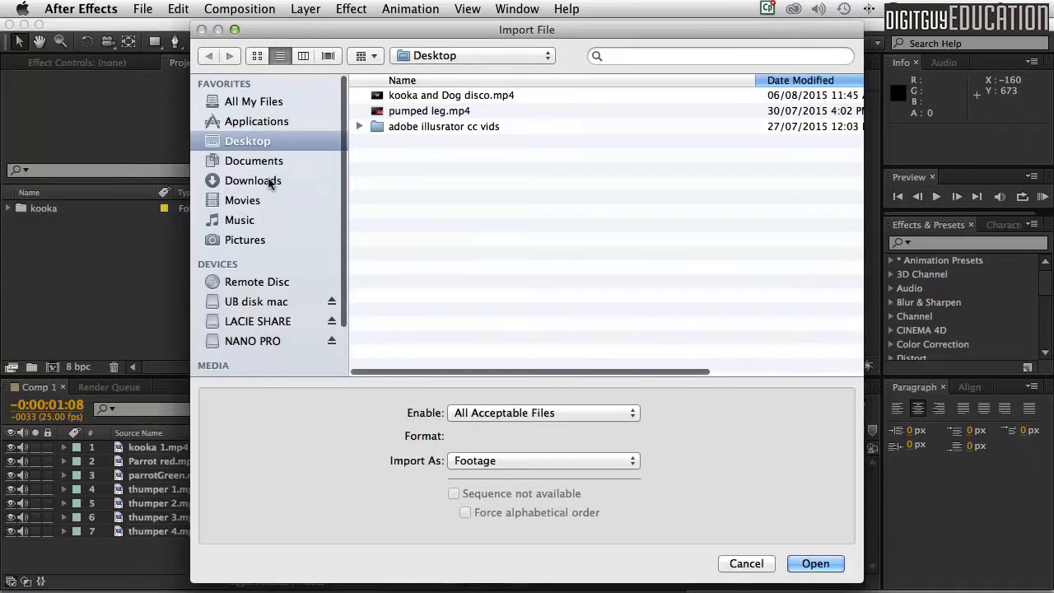
pyautogui.click(403, 112)
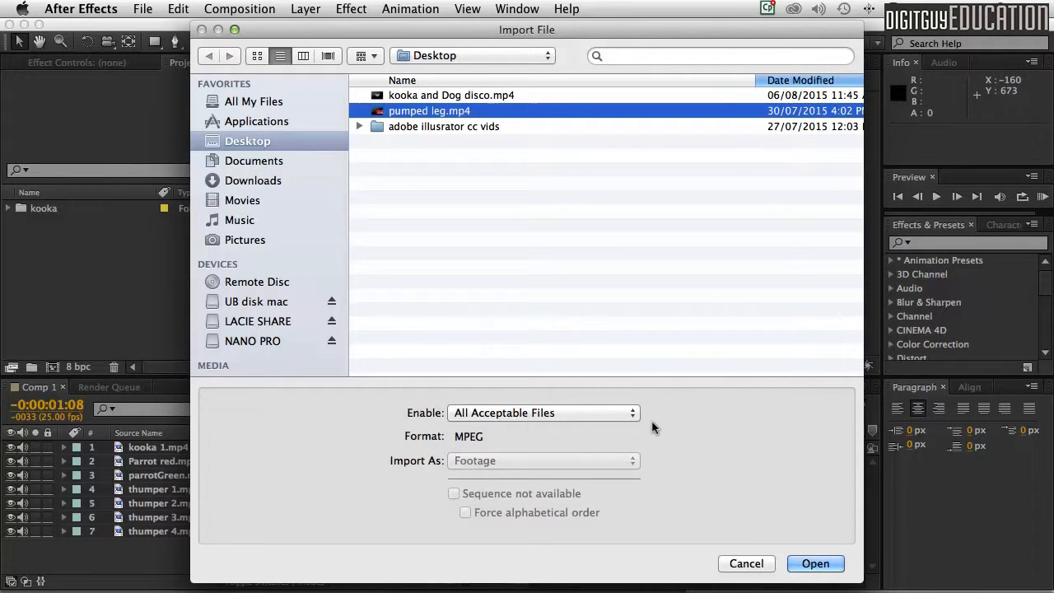
pyautogui.click(817, 563)
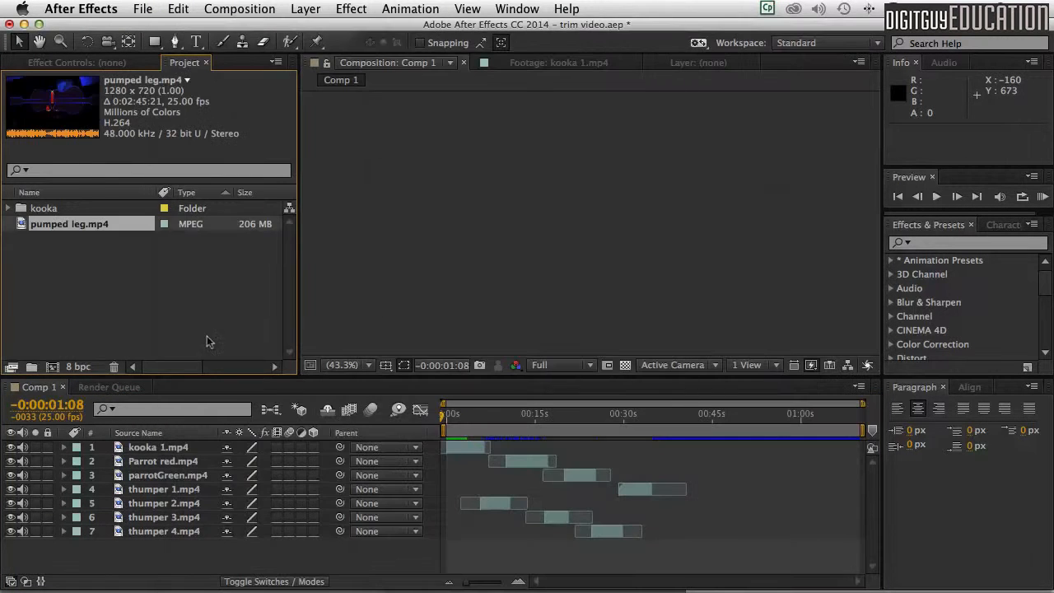
# Open pumped leg.mp4 in the footage viewer, preview some of it, and return to its first frame.
pyautogui.click(46, 230)
pyautogui.click(20, 224)
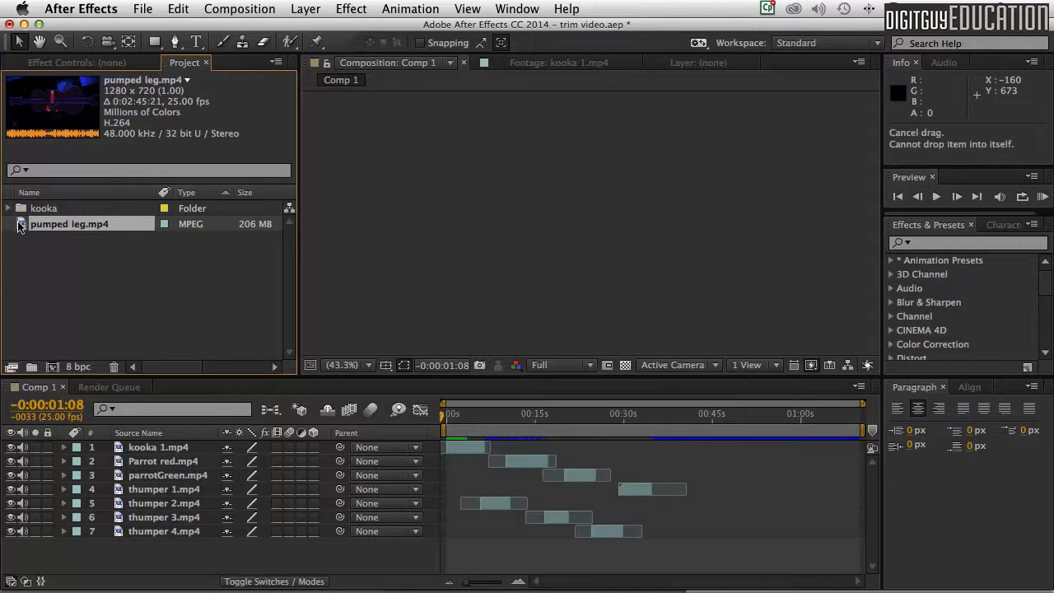
pyautogui.doubleClick(21, 226)
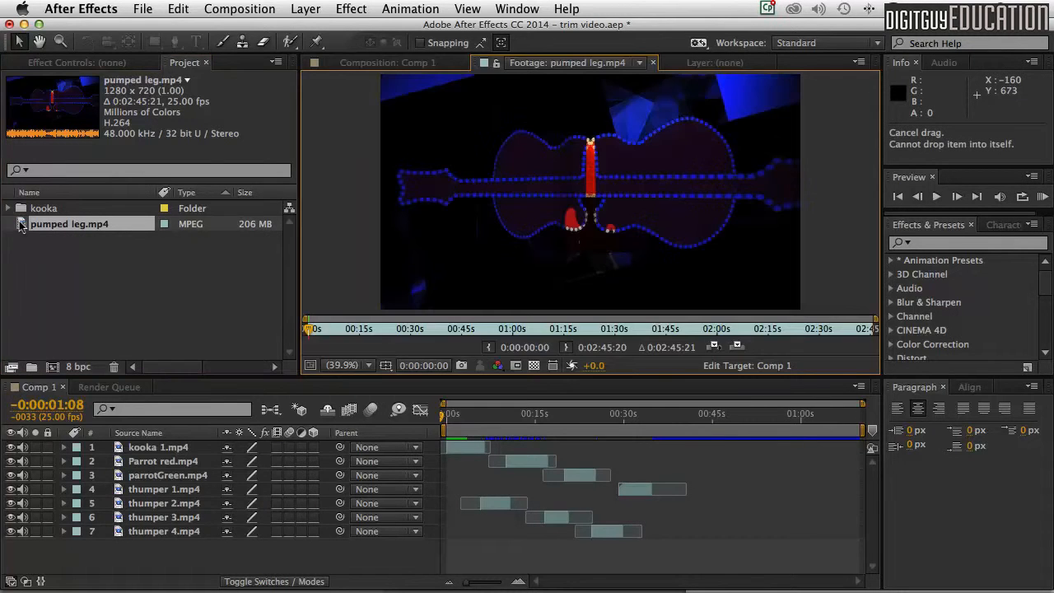
pyautogui.moveTo(307, 328)
pyautogui.mouseDown()
pyautogui.moveTo(548, 330)
pyautogui.moveTo(295, 332)
pyautogui.mouseUp()
pyautogui.press('space')
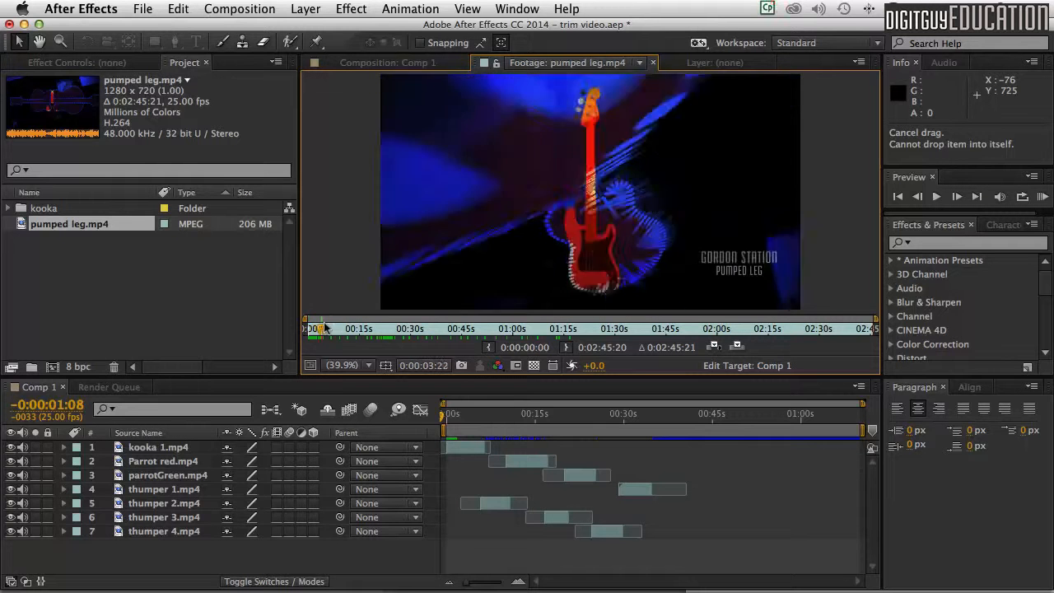
pyautogui.moveTo(305, 324); pyautogui.dragTo(284, 321)
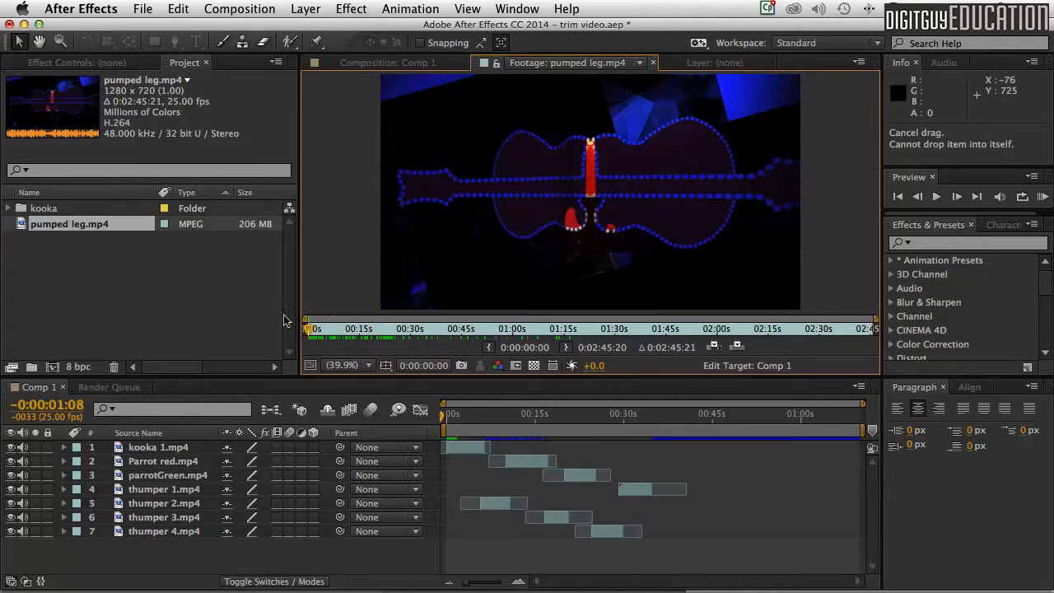
# Duplicate the pumped leg.mp4 footage item three times in the project.
pyautogui.click(175, 262)
pyautogui.click(18, 224)
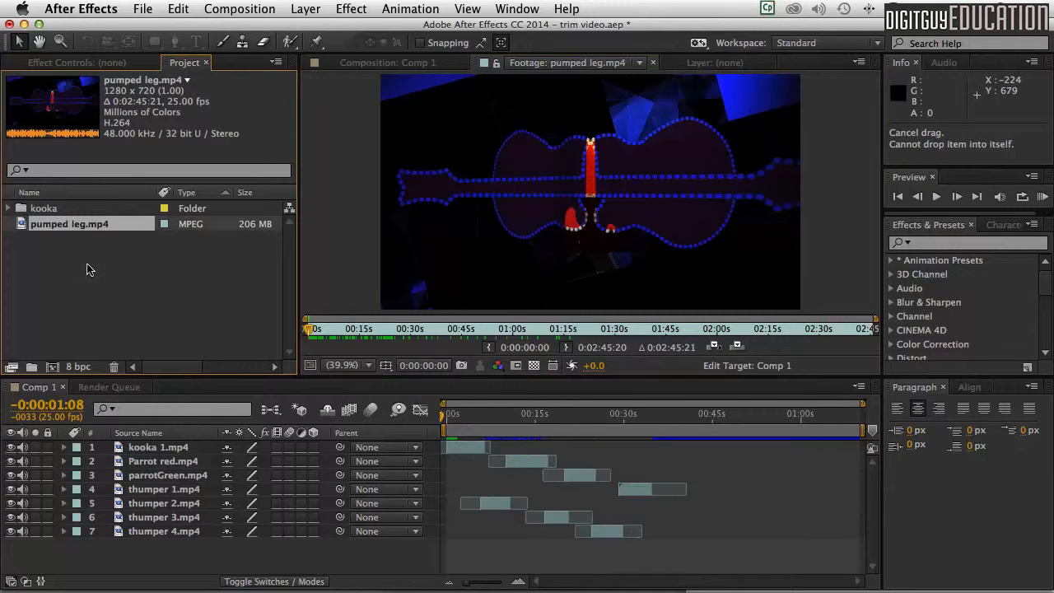
pyautogui.press('super+d')
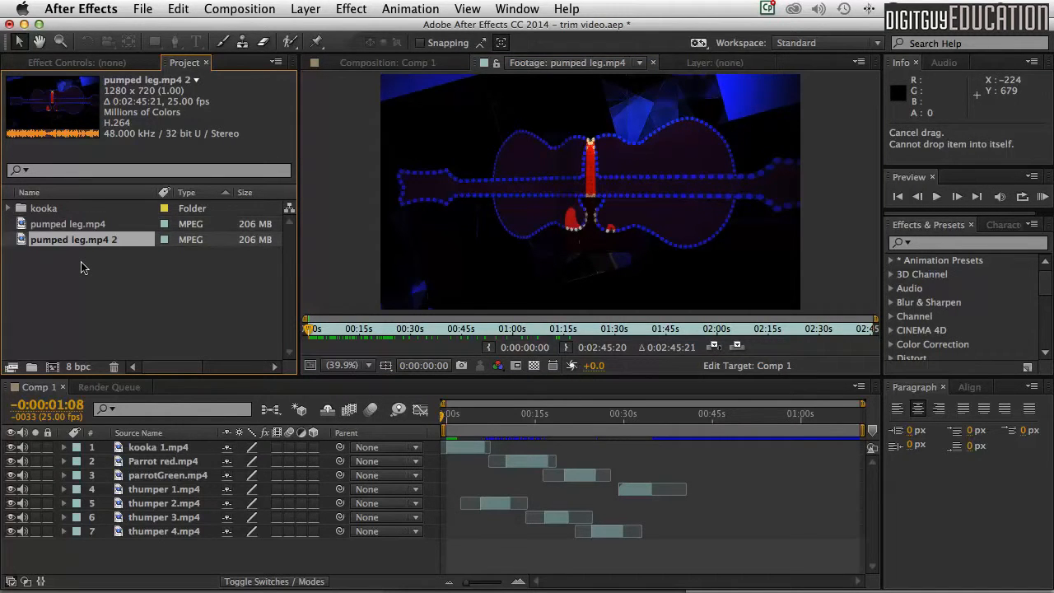
pyautogui.press('super+d')
pyautogui.press('super+d')
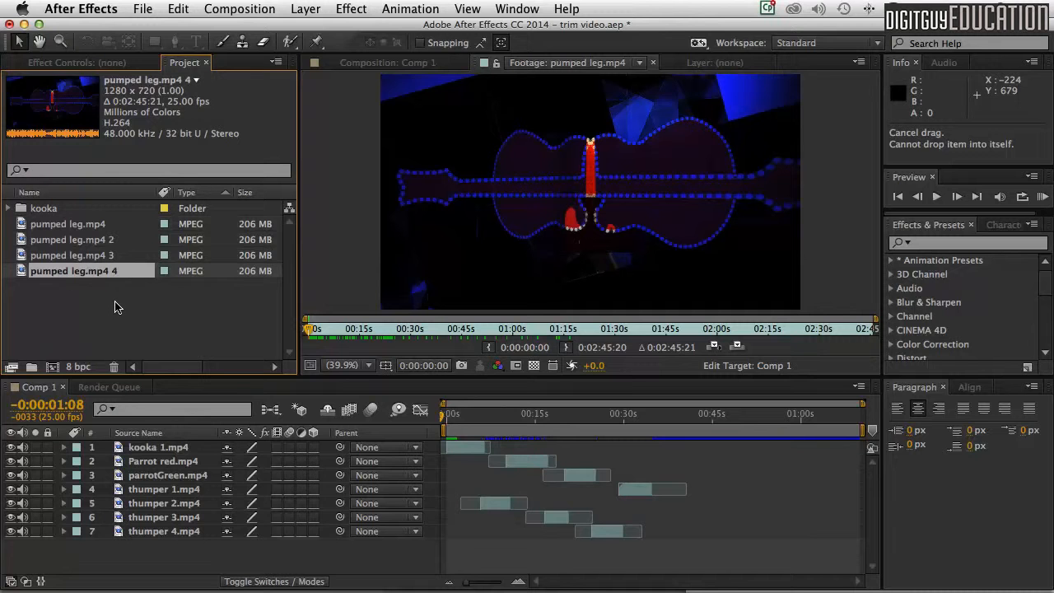
pyautogui.click(117, 307)
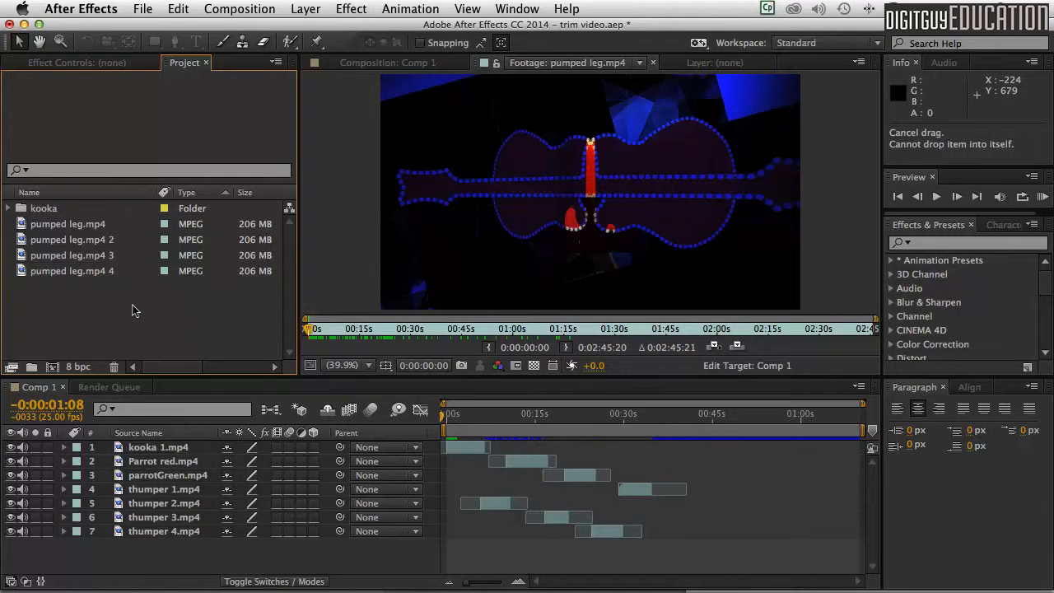
# Trim the original pumped leg.mp4 with an in point at 0:00:10:16 and an out point at 0:00:27:20.
pyautogui.click(22, 223)
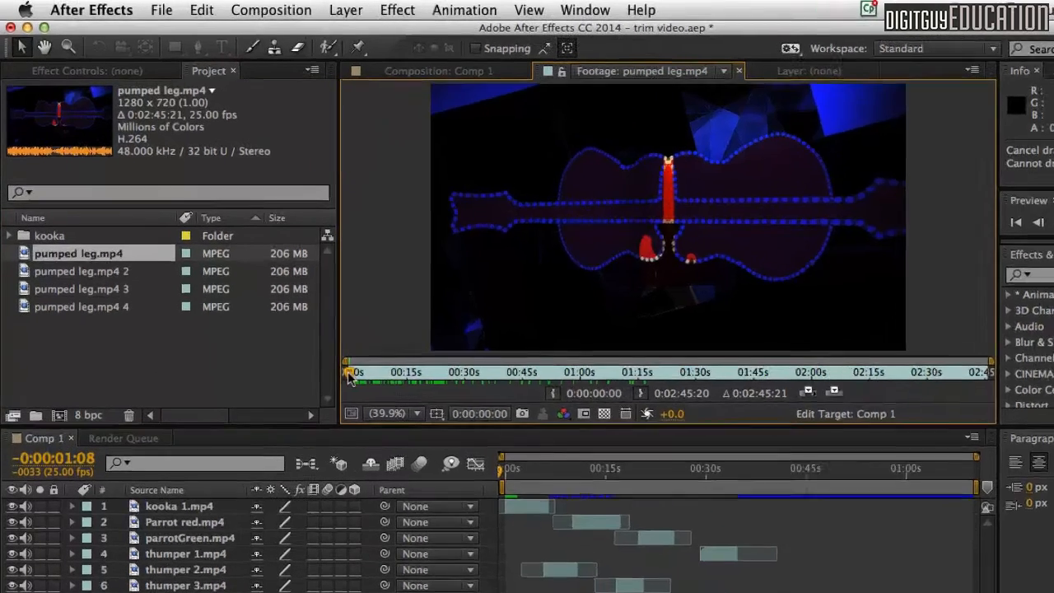
pyautogui.moveTo(309, 330); pyautogui.dragTo(355, 330)
pyautogui.moveTo(428, 401); pyautogui.dragTo(418, 401)
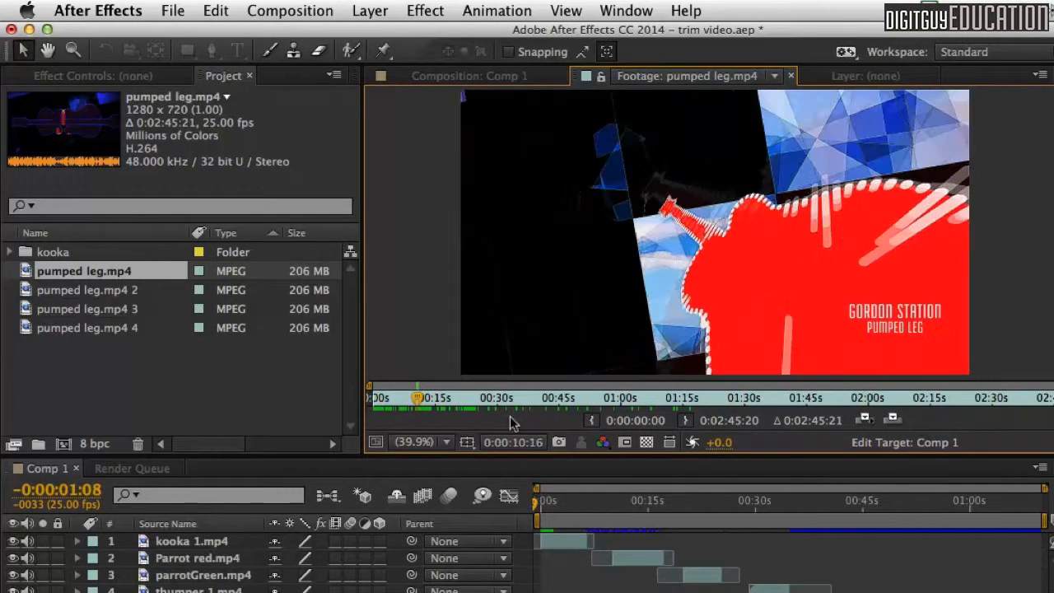
pyautogui.click(590, 421)
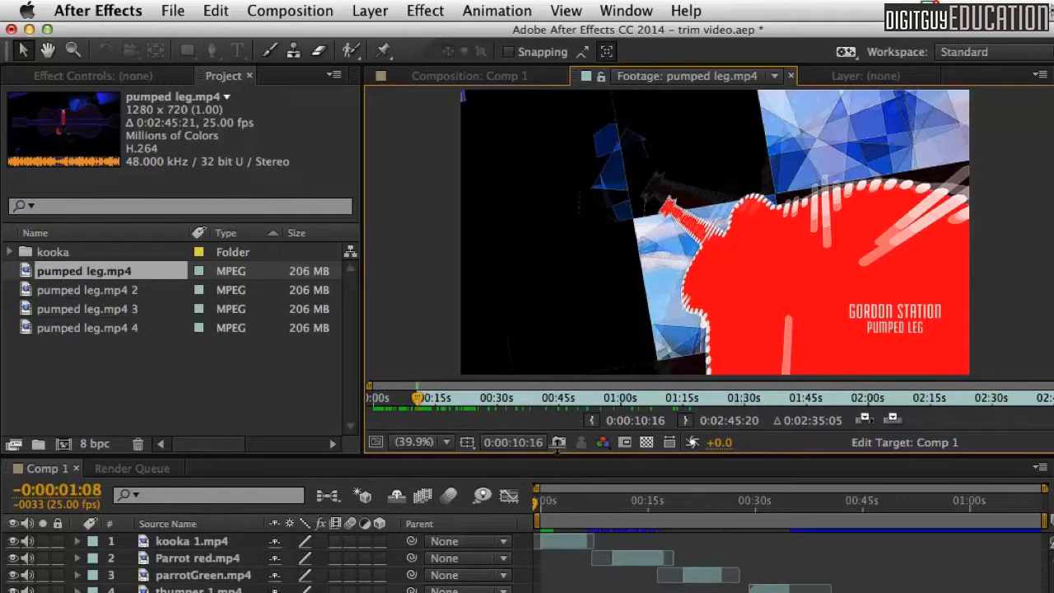
pyautogui.moveTo(418, 399); pyautogui.dragTo(488, 400)
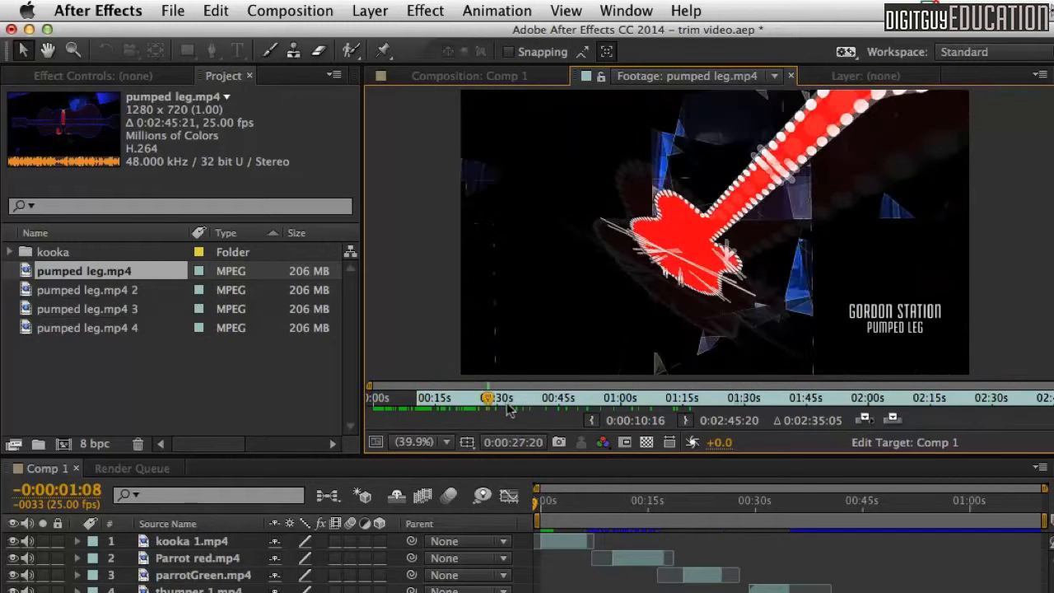
pyautogui.click(686, 420)
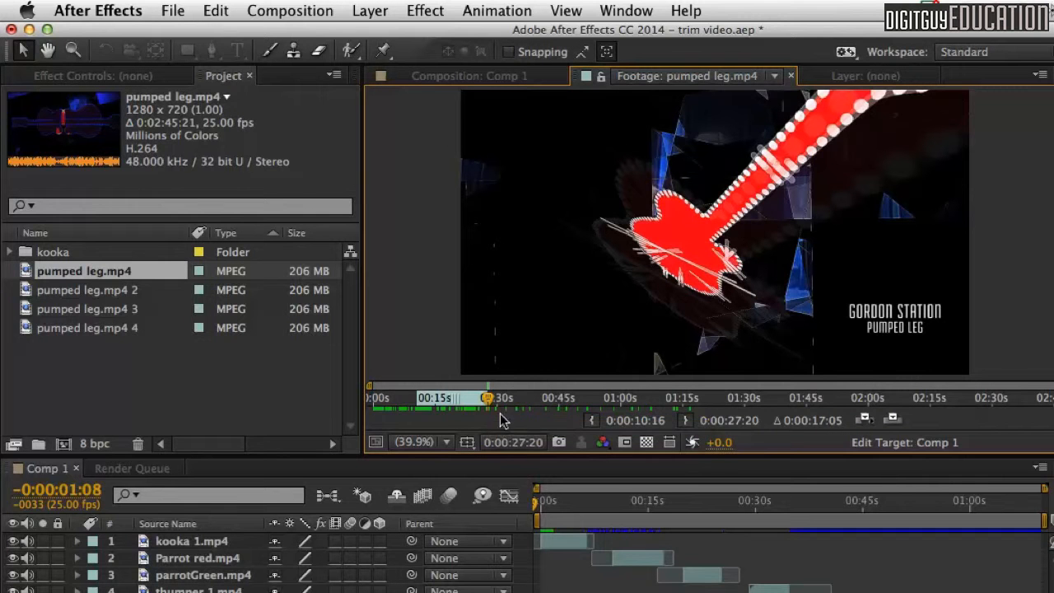
# Open pumped leg.mp4 2 as footage and trim it from 0:00:36:19 to 0:00:37:18.
pyautogui.doubleClick(25, 288)
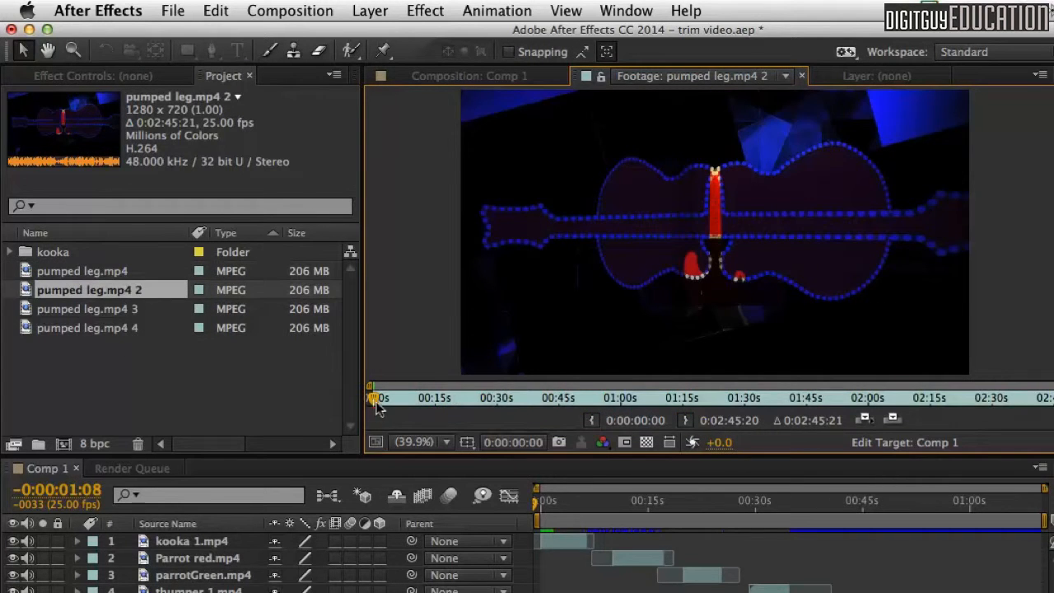
pyautogui.moveTo(372, 399); pyautogui.dragTo(525, 398)
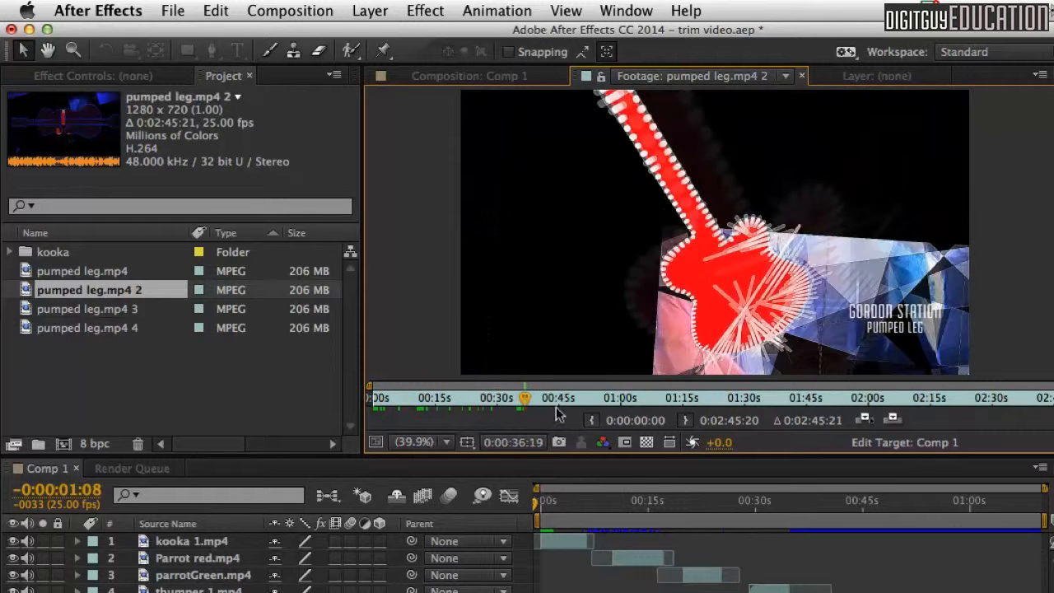
pyautogui.click(590, 420)
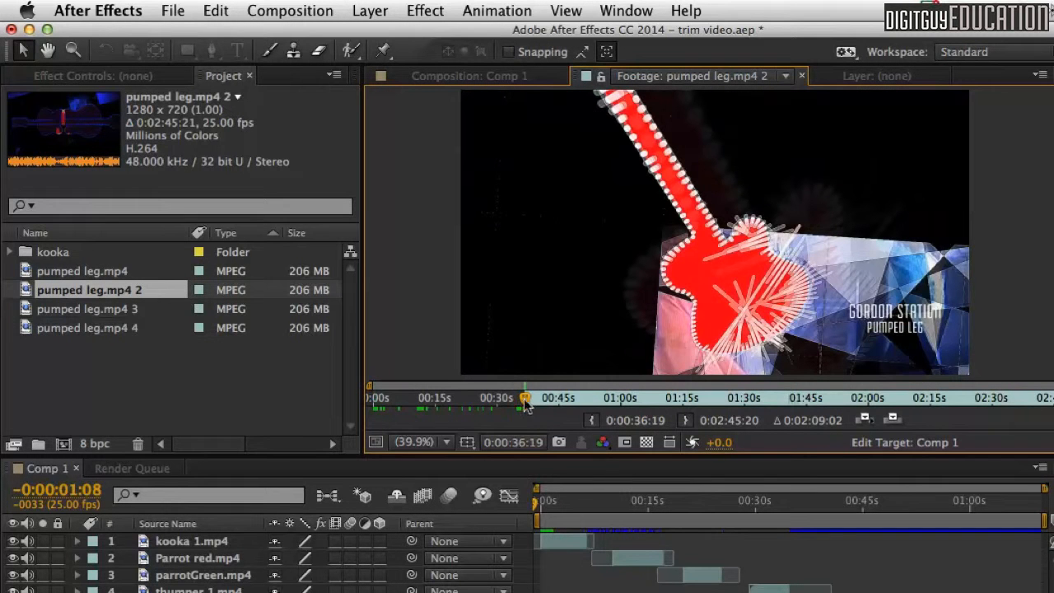
pyautogui.moveTo(525, 398); pyautogui.dragTo(529, 399)
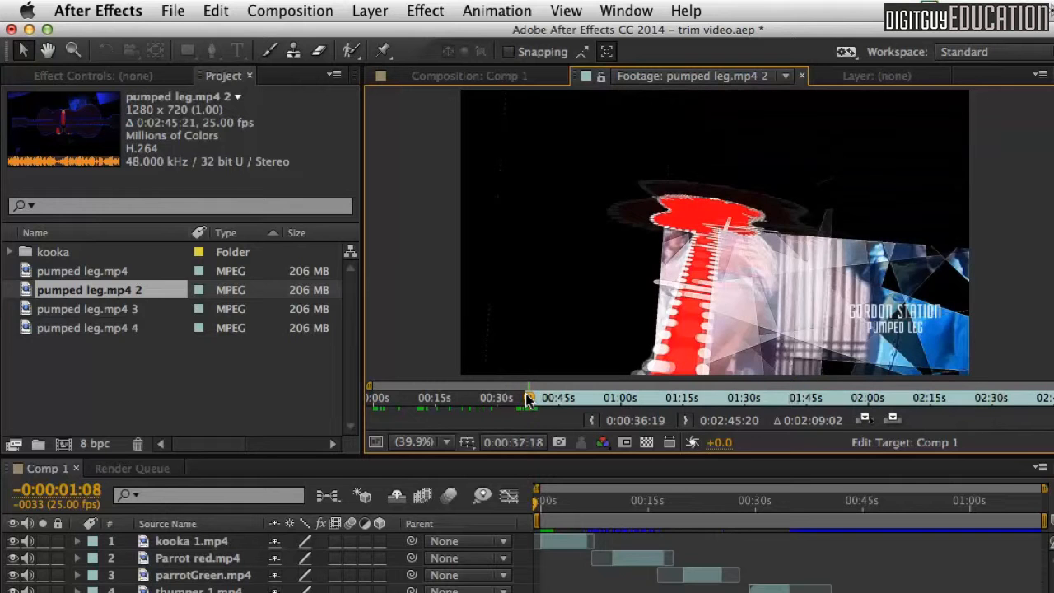
pyautogui.click(683, 420)
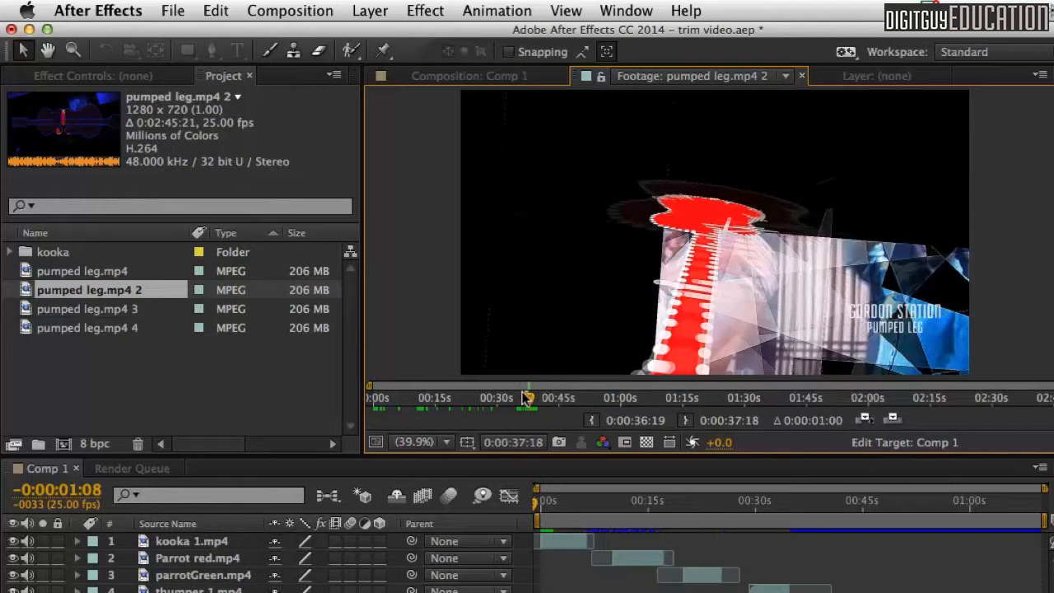
# Open pumped leg.mp4 3 as footage and trim it from 0:01:28:24 to 0:01:46:21.
pyautogui.click(24, 308)
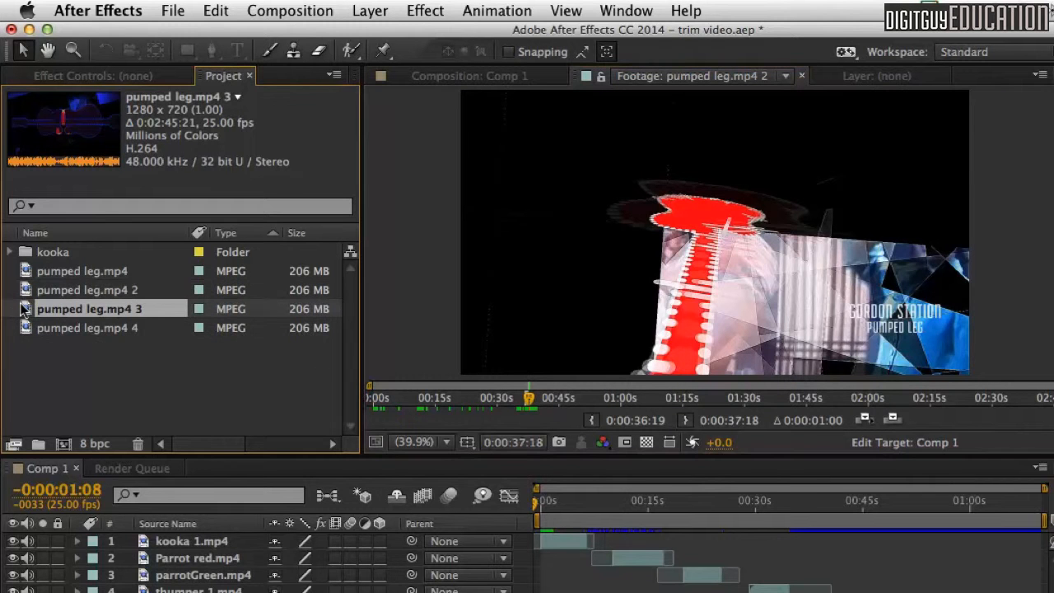
pyautogui.doubleClick(25, 308)
pyautogui.moveTo(372, 398); pyautogui.dragTo(736, 400)
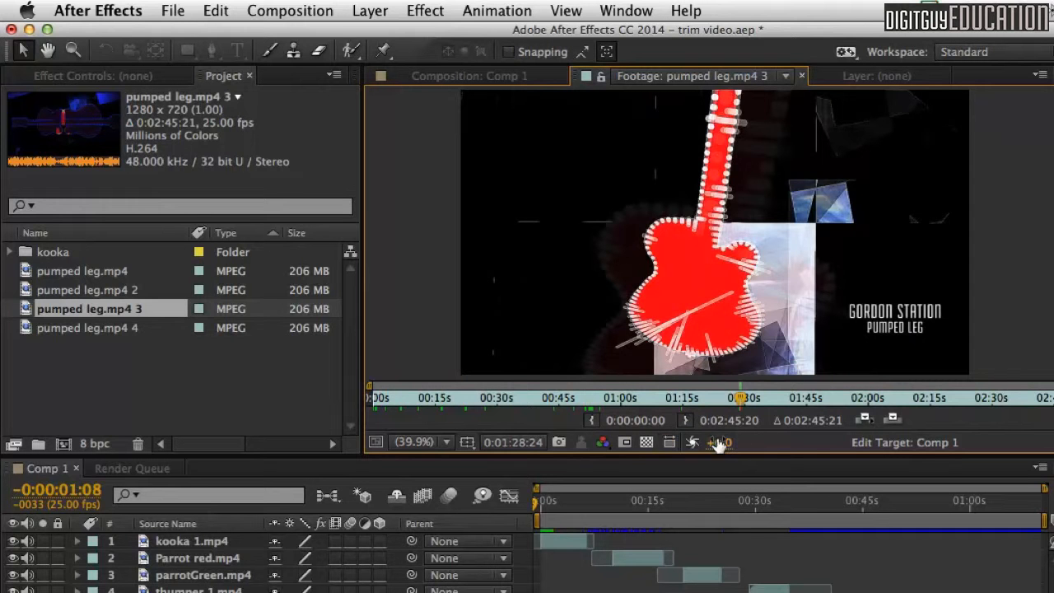
pyautogui.click(590, 420)
pyautogui.moveTo(735, 400); pyautogui.dragTo(813, 399)
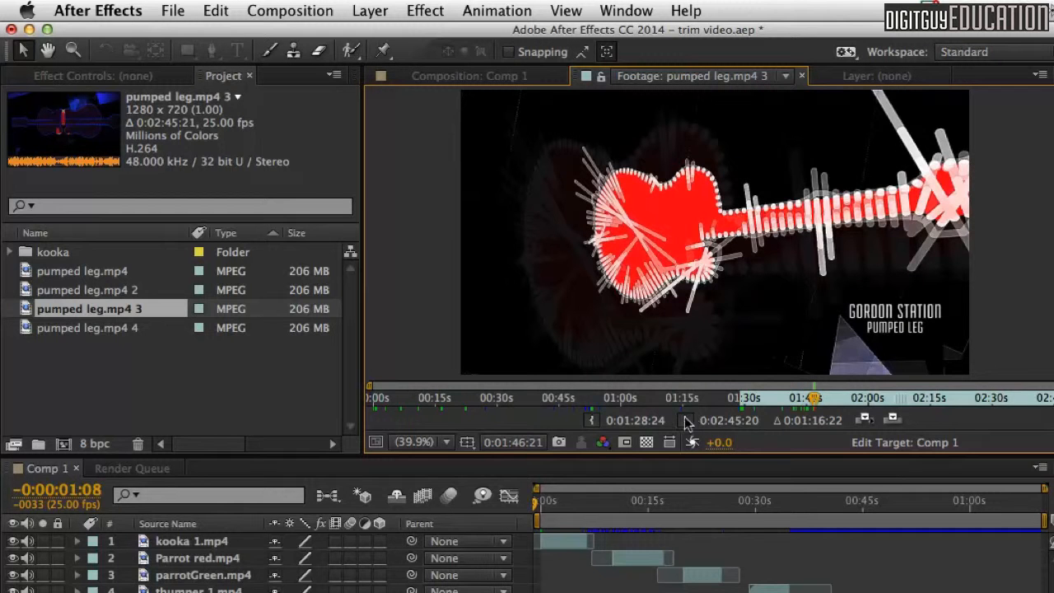
pyautogui.click(689, 420)
# Open pumped leg.mp4 4 as footage and trim it from 0:02:19:06 to 0:02:28:17.
pyautogui.doubleClick(23, 329)
pyautogui.click(376, 399)
pyautogui.moveTo(394, 401)
pyautogui.mouseDown()
pyautogui.moveTo(976, 399)
pyautogui.moveTo(947, 400)
pyautogui.mouseUp()
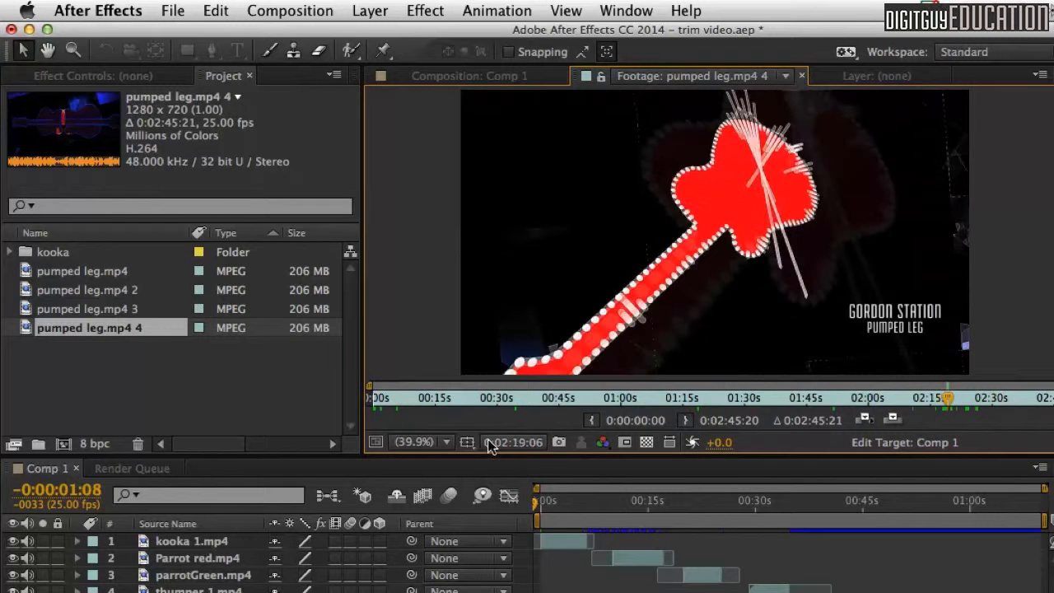
pyautogui.click(591, 420)
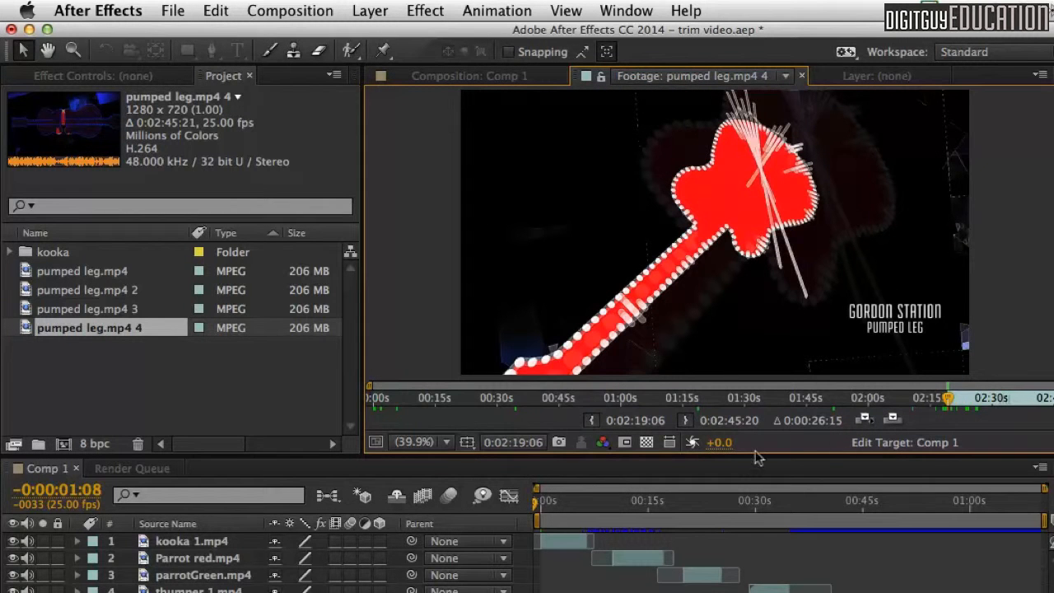
pyautogui.moveTo(946, 398); pyautogui.dragTo(986, 398)
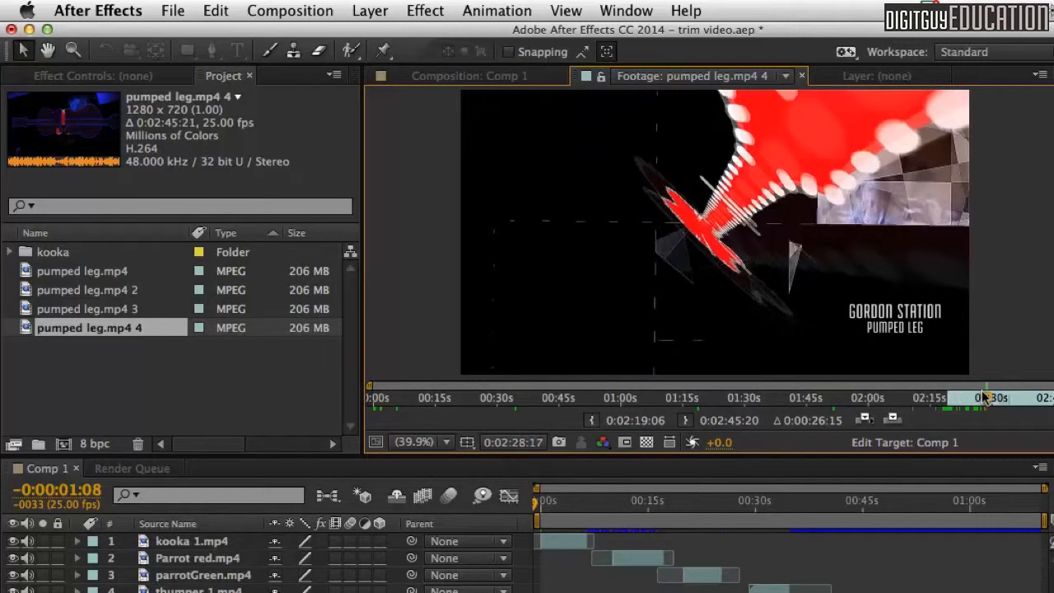
pyautogui.click(682, 421)
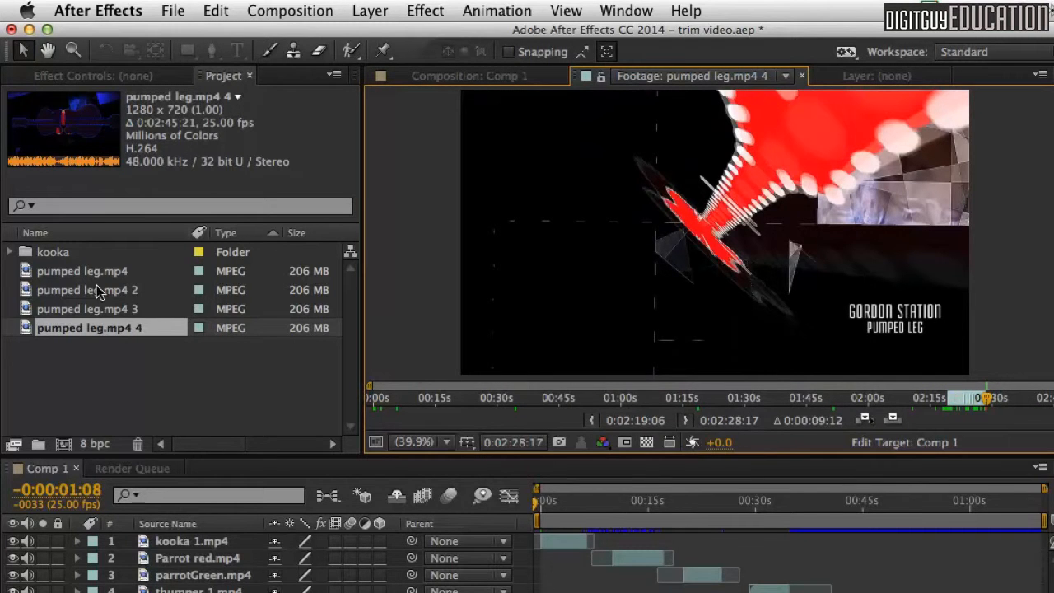
# Create a new composition with the HDV/HDTV 720 25 preset and a duration of 0:01:10:00.
pyautogui.click(136, 356)
pyautogui.press('super+n')
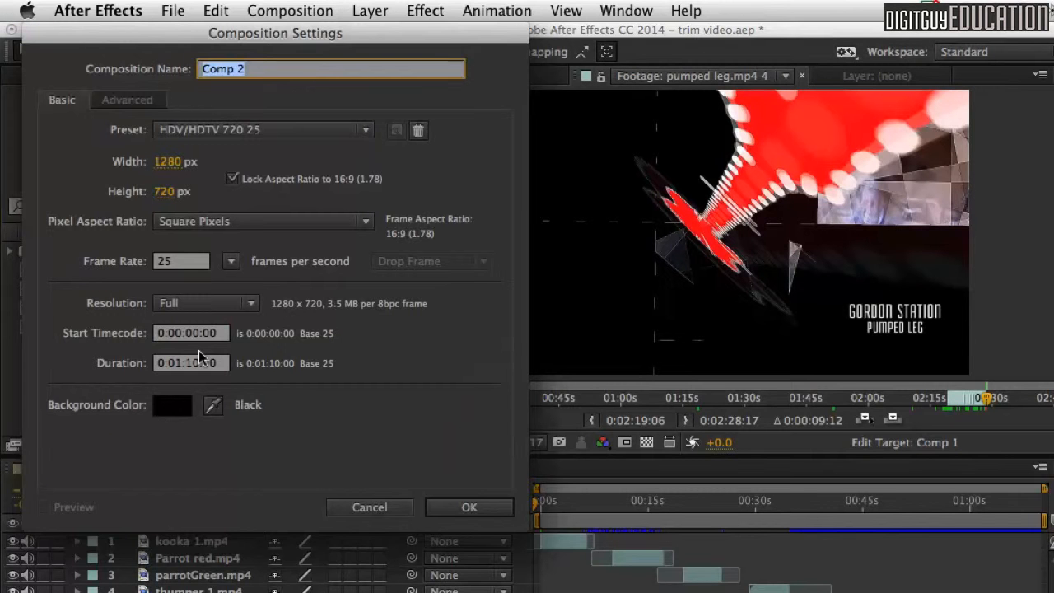
pyautogui.click(469, 507)
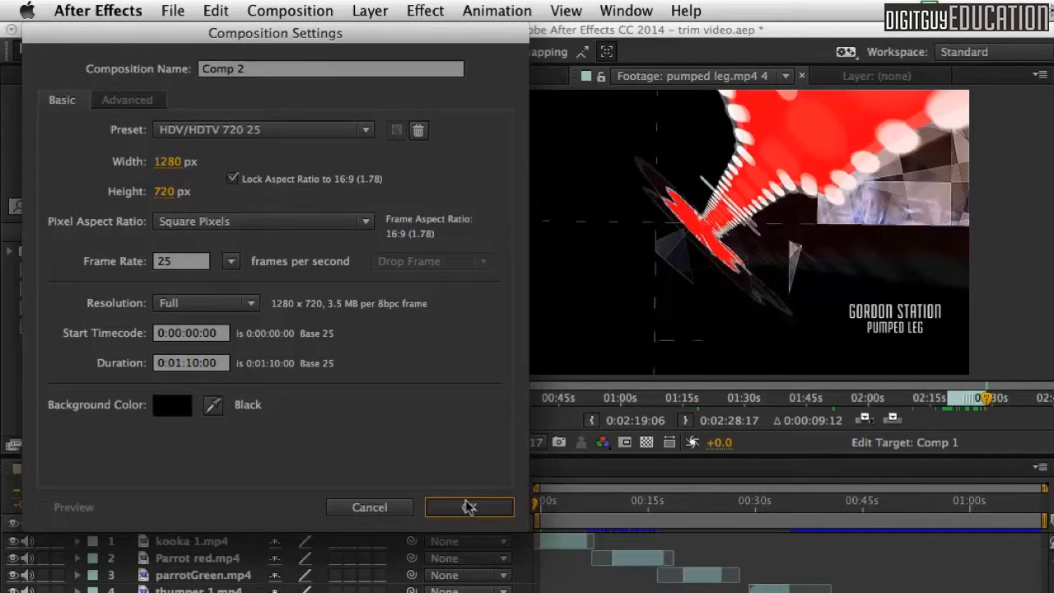
pyautogui.click(469, 507)
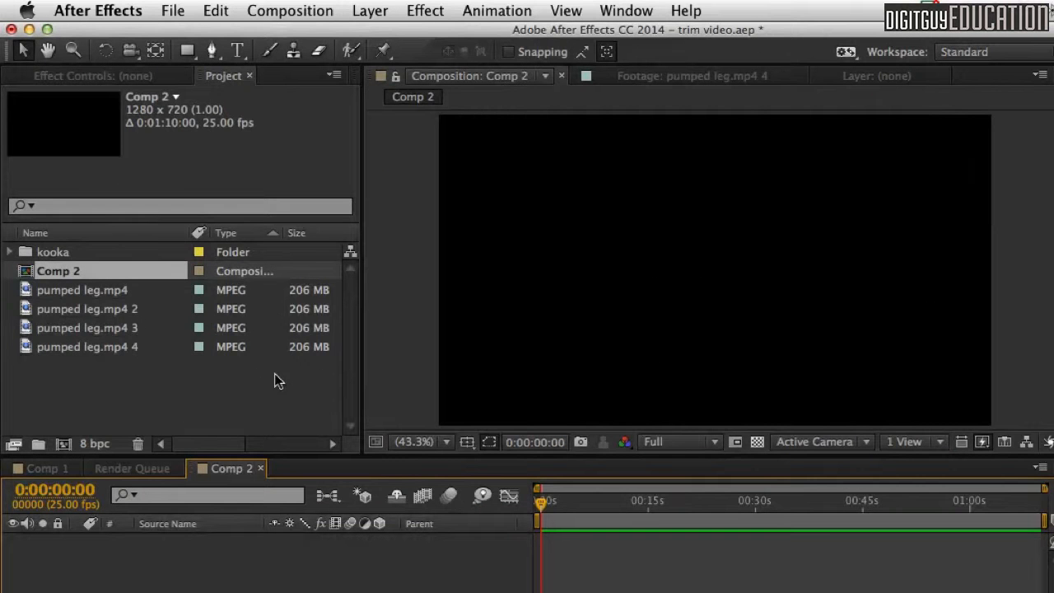
# Add all four trimmed pumped leg clips to the Comp 2 timeline together.
pyautogui.click(22, 288)
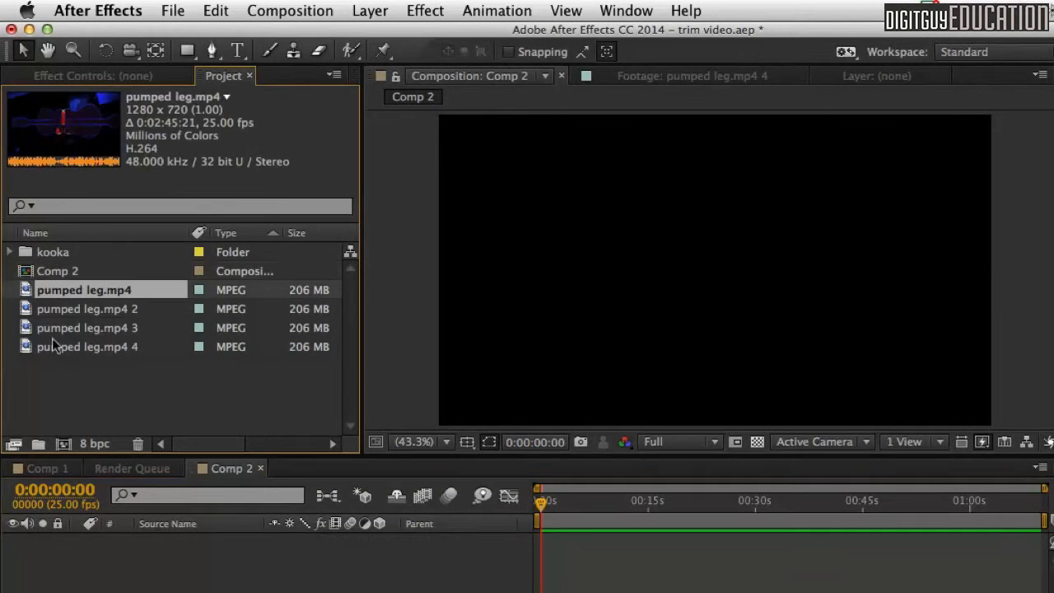
pyautogui.keyDown('shift'); pyautogui.click(23, 349); pyautogui.keyUp('shift')
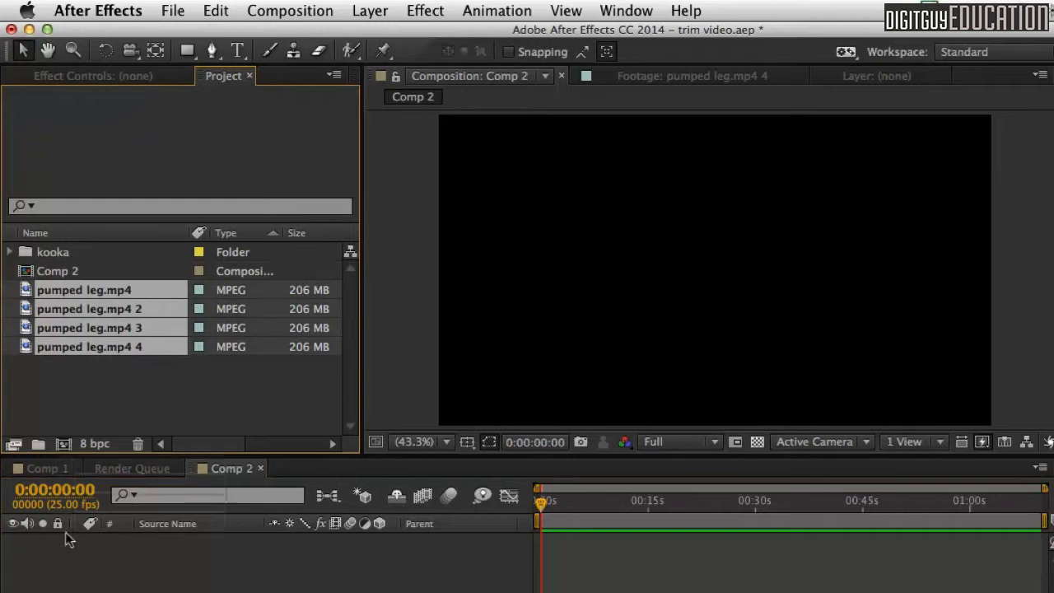
pyautogui.press('super+/')
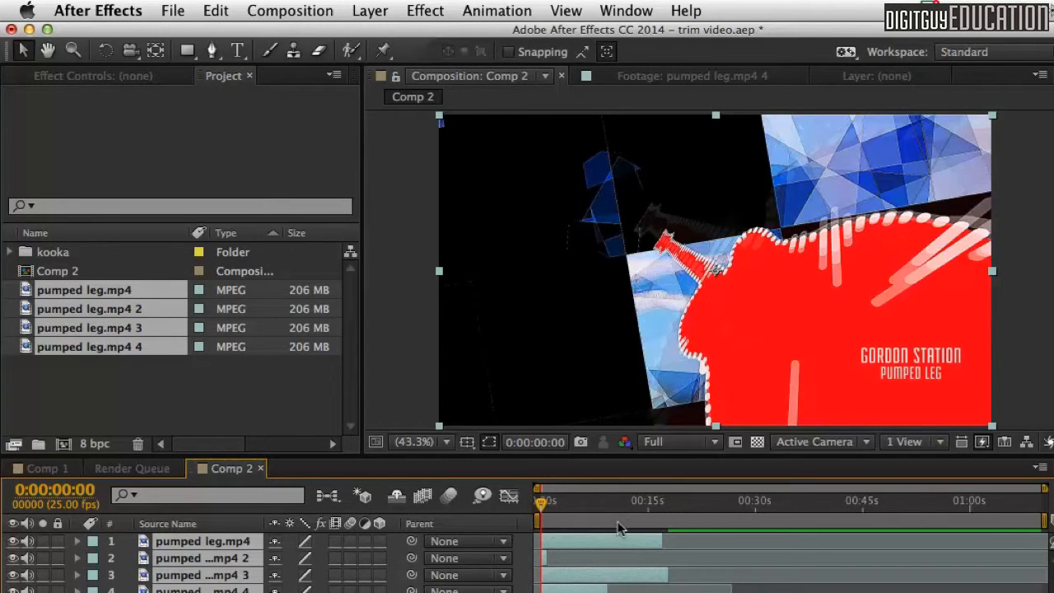
# Duplicate the one-second pumped leg.mp4 2 layer four times in the Comp 2 timeline.
pyautogui.moveTo(539, 502); pyautogui.dragTo(545, 502)
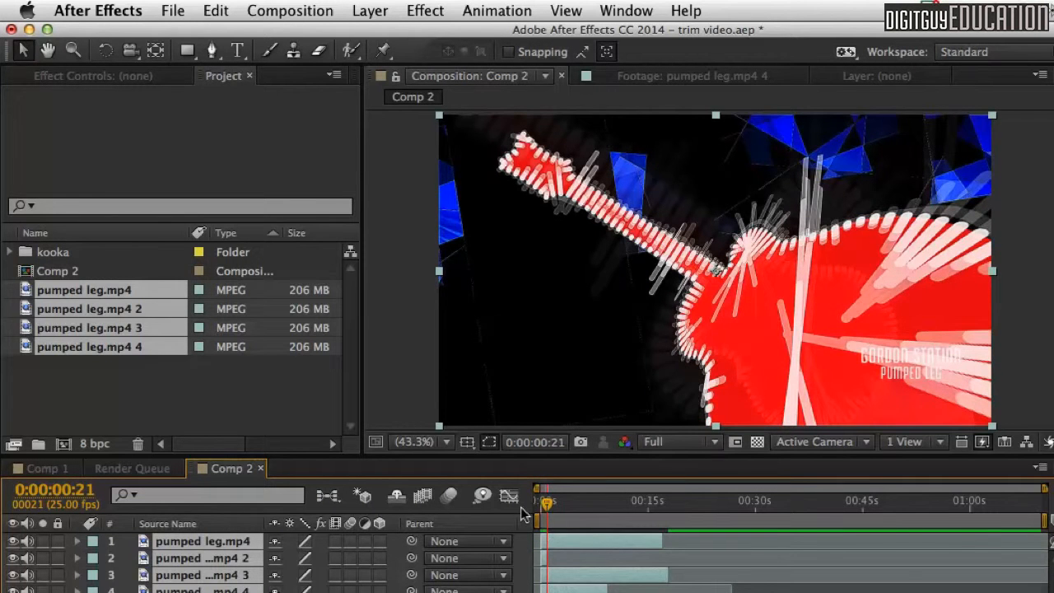
pyautogui.moveTo(545, 501); pyautogui.dragTo(518, 505)
pyautogui.press('super+shift+a')
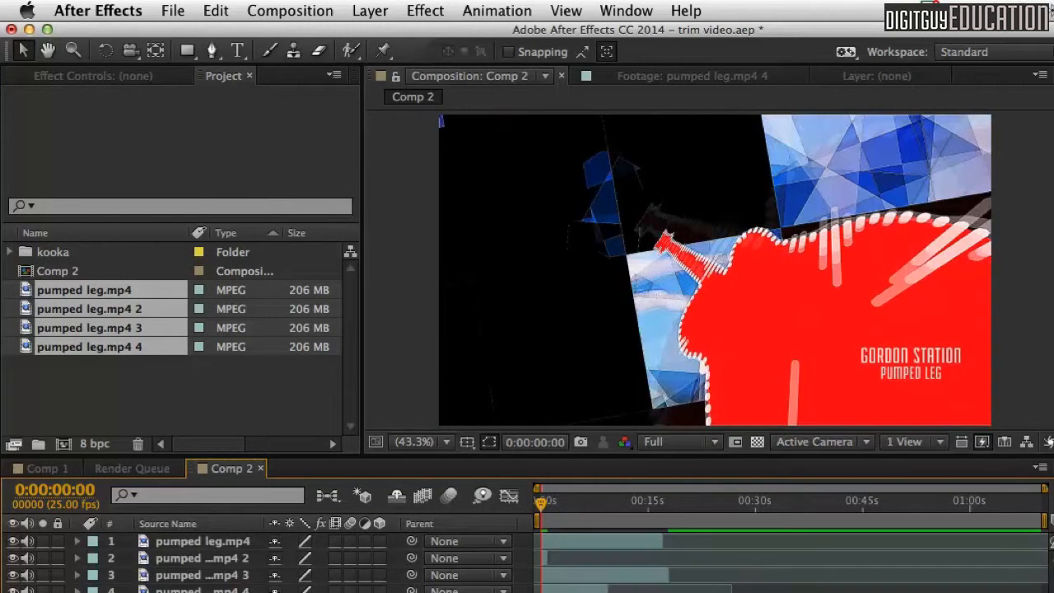
pyautogui.click(176, 560)
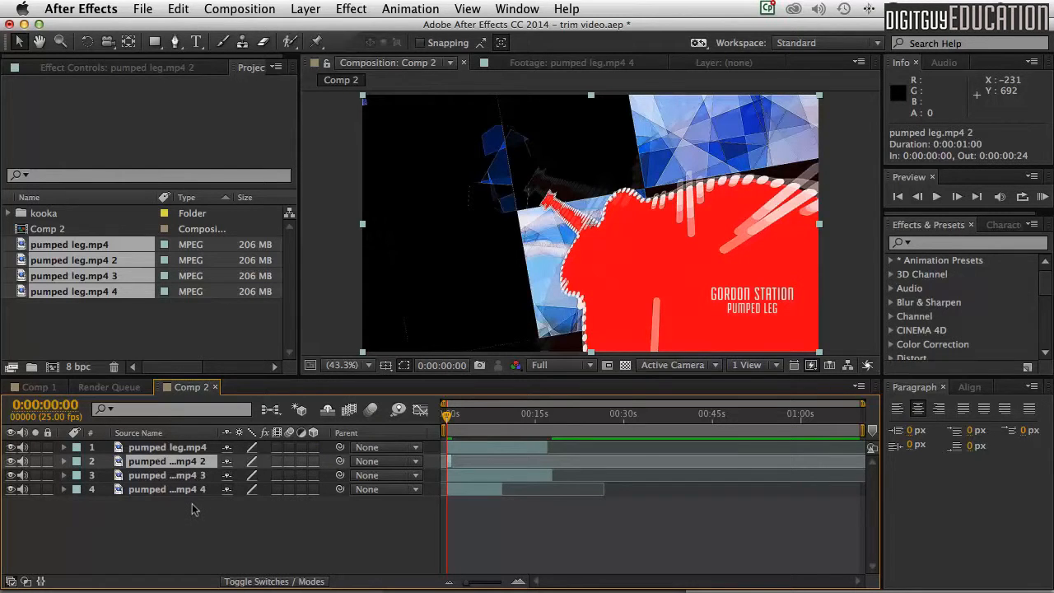
pyautogui.press('super+d')
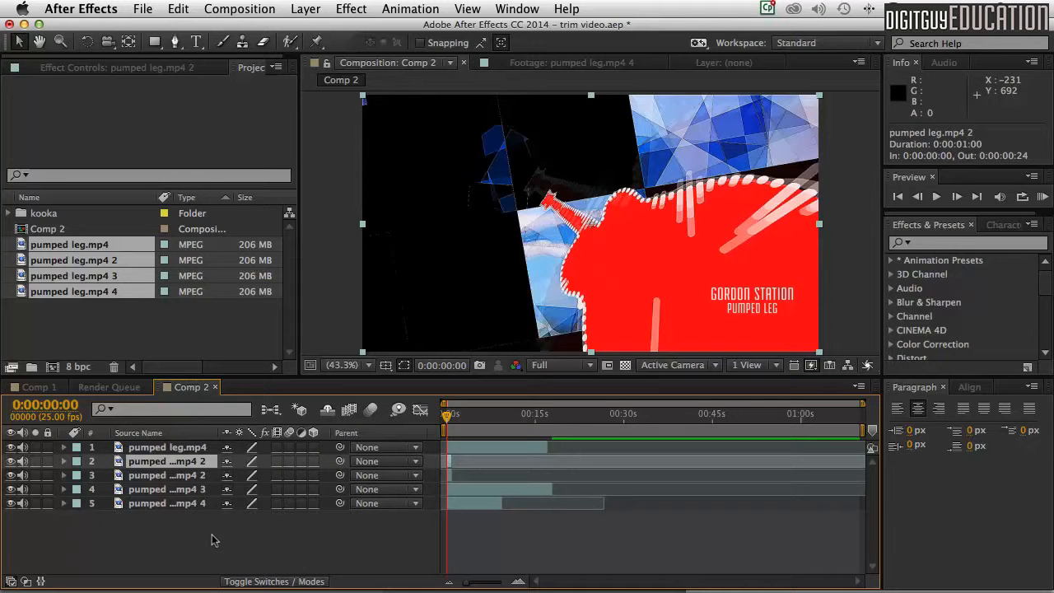
pyautogui.press('super+d')
pyautogui.press('super+d')
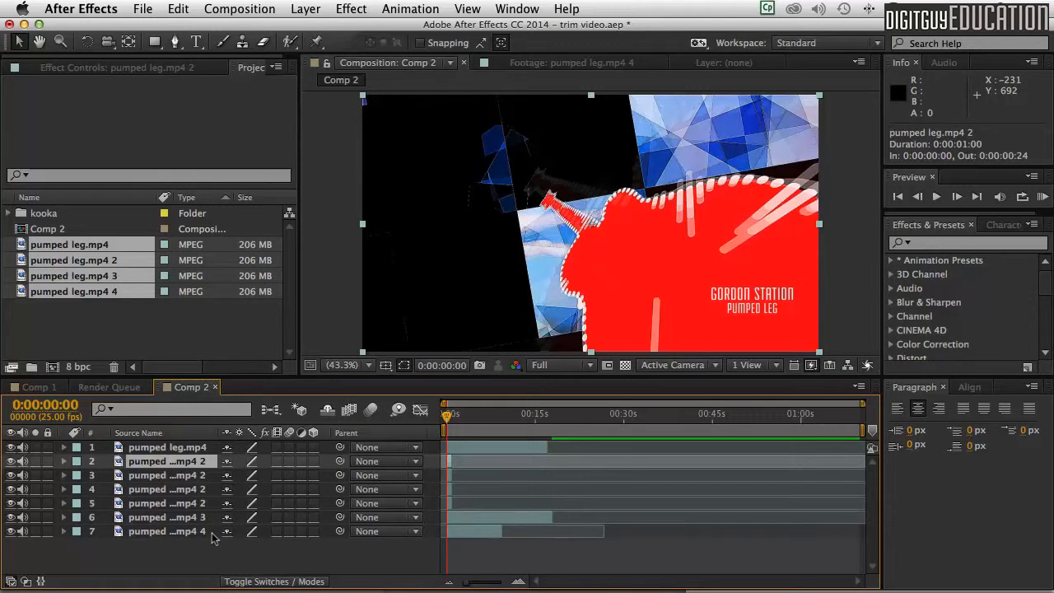
pyautogui.press('super+d')
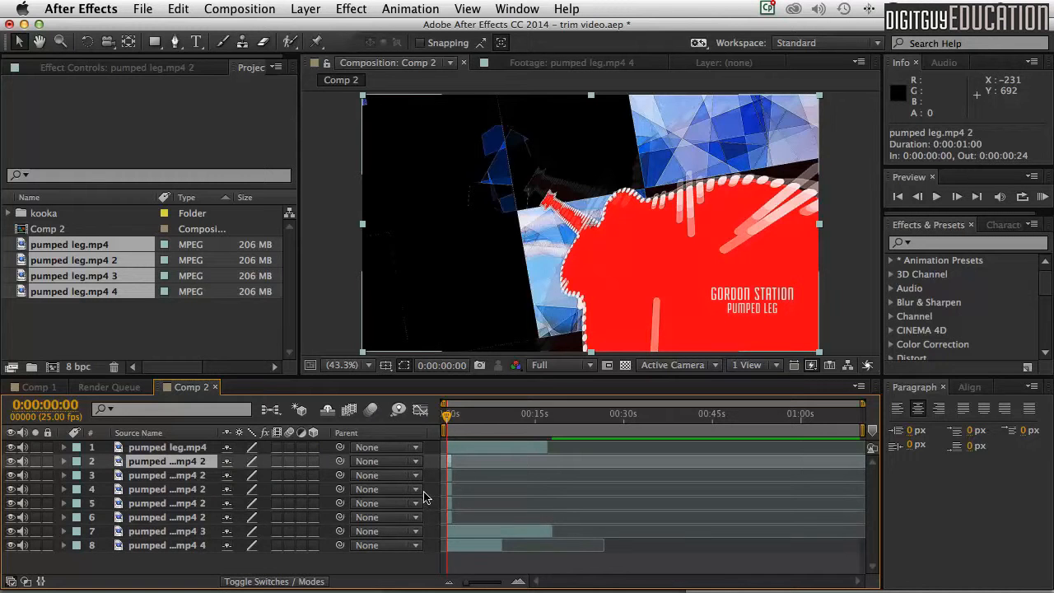
# Arrange all eight layers end to end with the Sequence Layers keyframe assistant, leaving Overlap off.
pyautogui.click(143, 445)
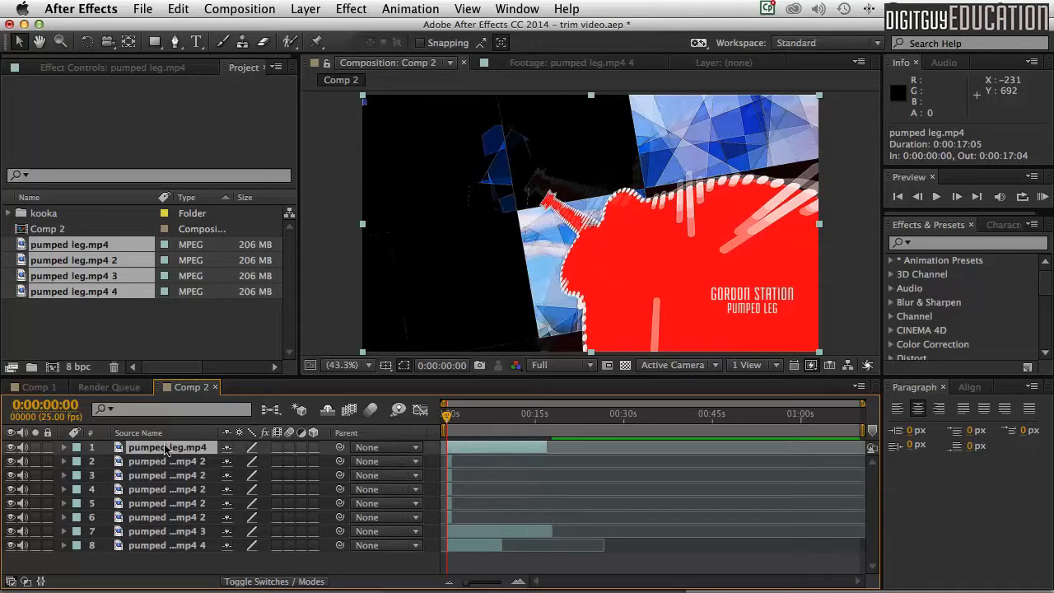
pyautogui.keyDown('shift'); pyautogui.click(167, 545); pyautogui.keyUp('shift')
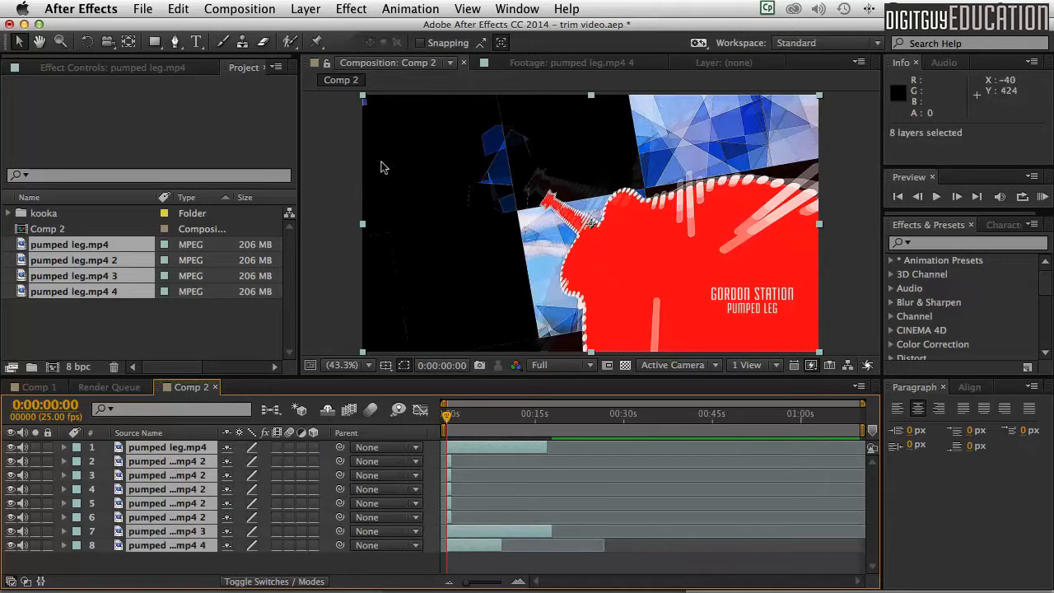
pyautogui.click(401, 8)
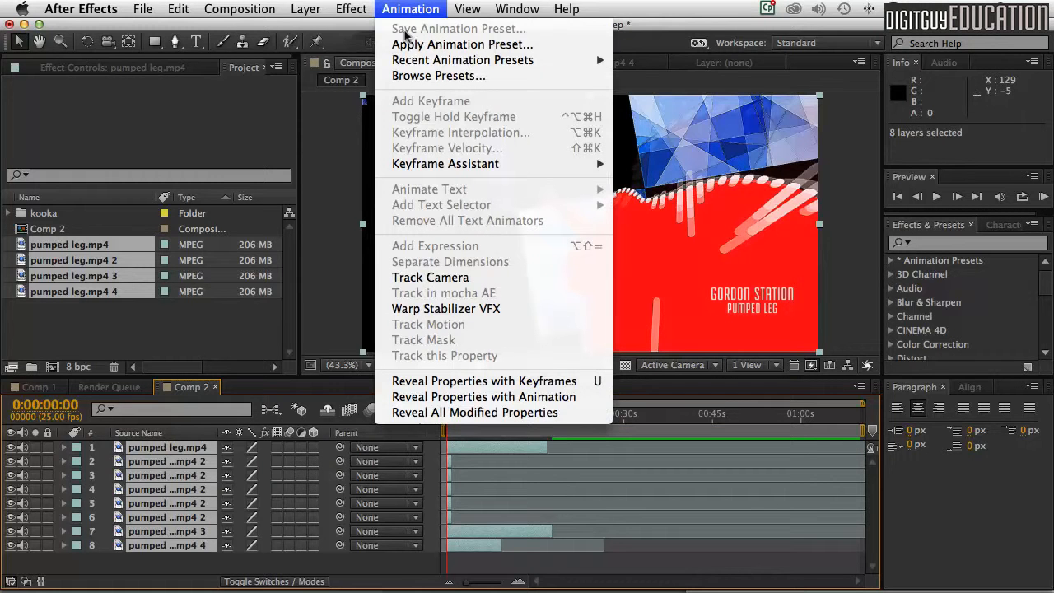
pyautogui.moveTo(431, 163)
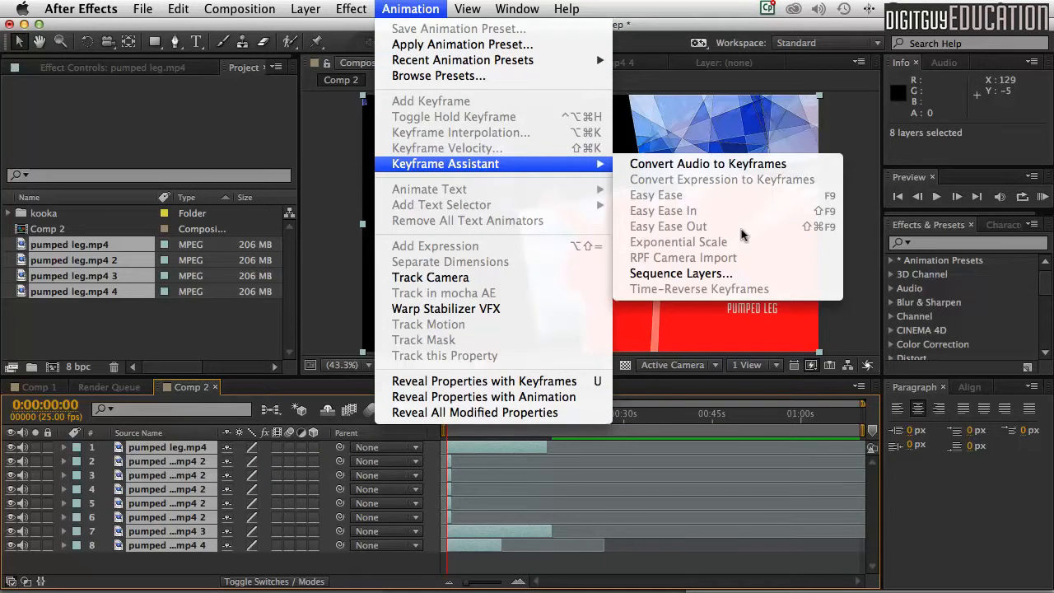
pyautogui.click(732, 275)
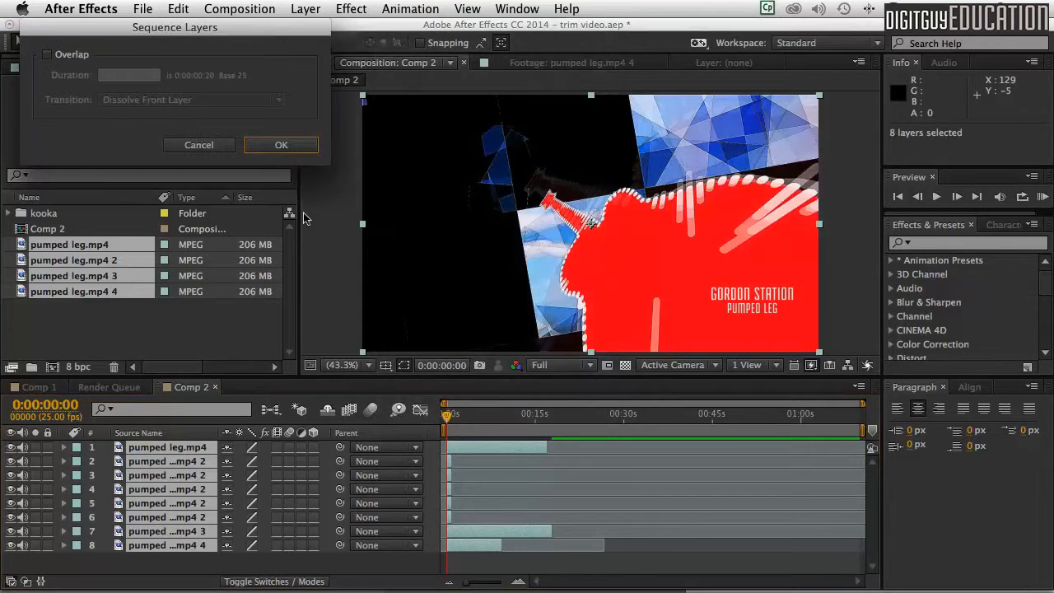
pyautogui.click(265, 147)
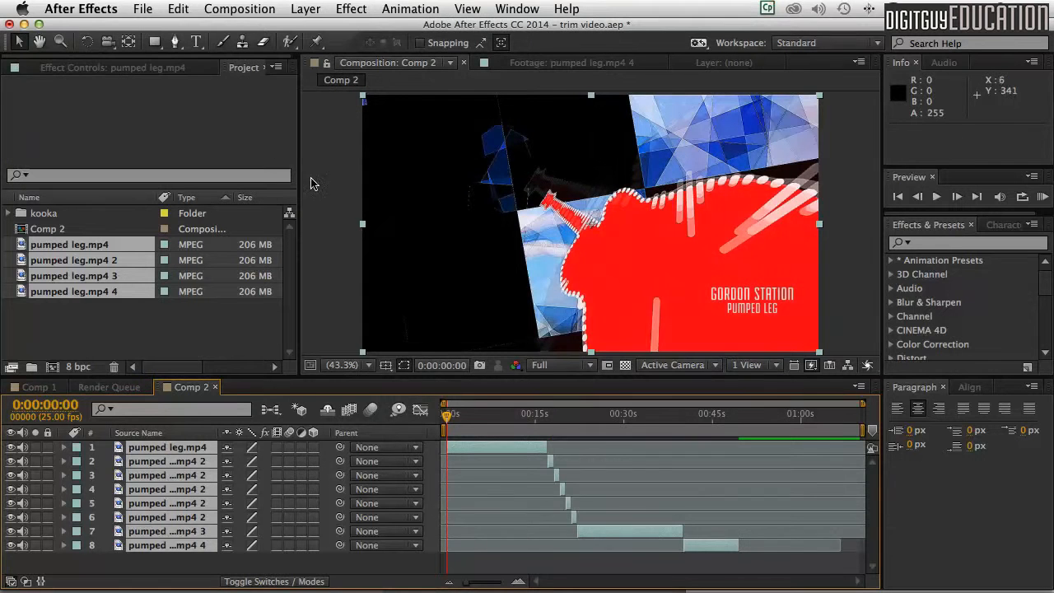
# Set the work area to start at 0:00:14:09 and RAM preview the sequenced clips from there.
pyautogui.press('space')
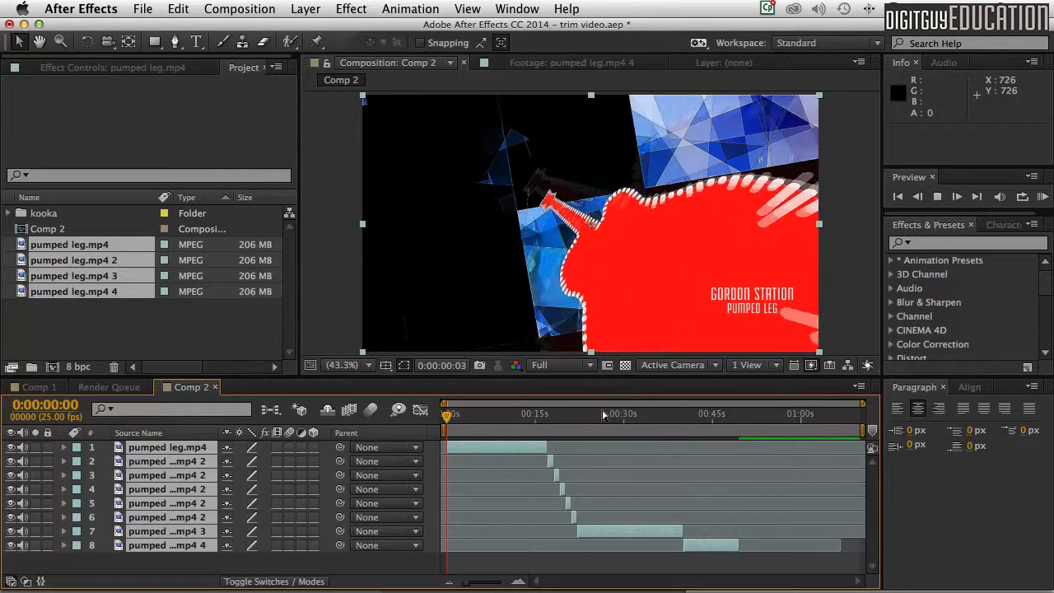
pyautogui.press('space')
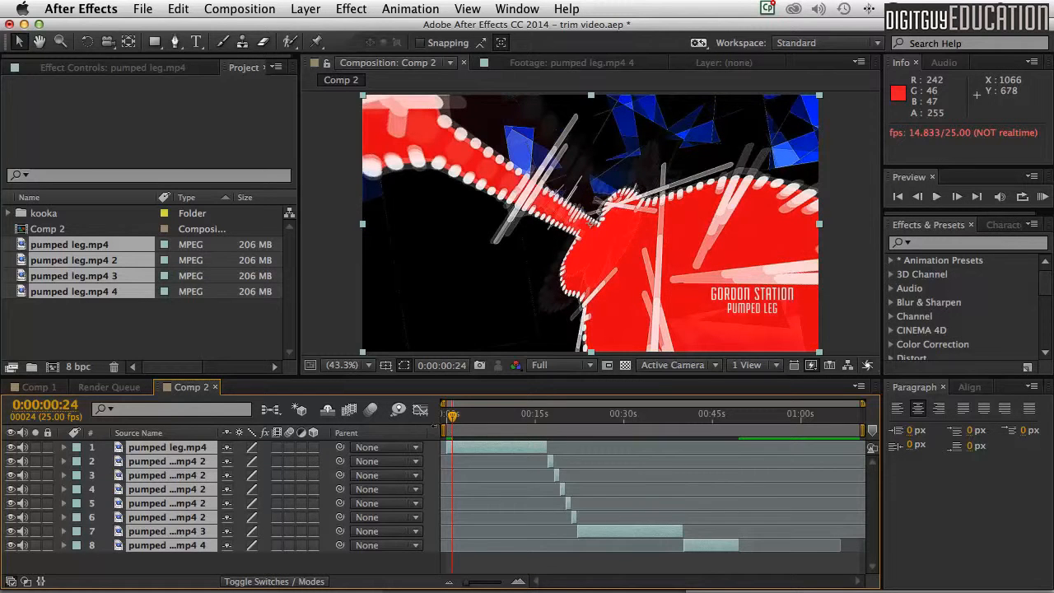
pyautogui.moveTo(445, 429); pyautogui.dragTo(527, 429)
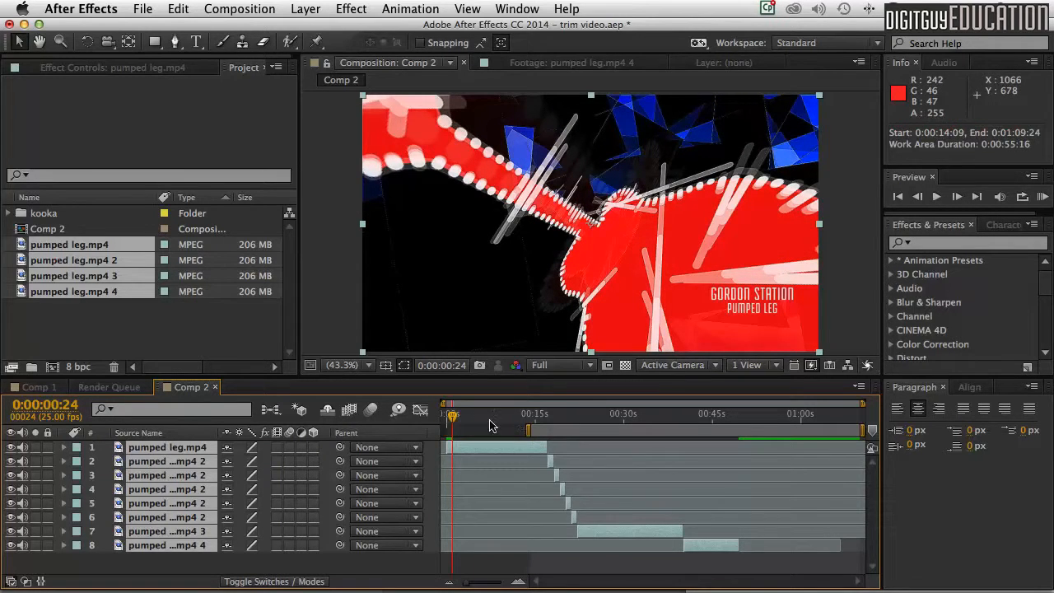
pyautogui.moveTo(451, 414); pyautogui.dragTo(531, 414)
pyautogui.click(1042, 197)
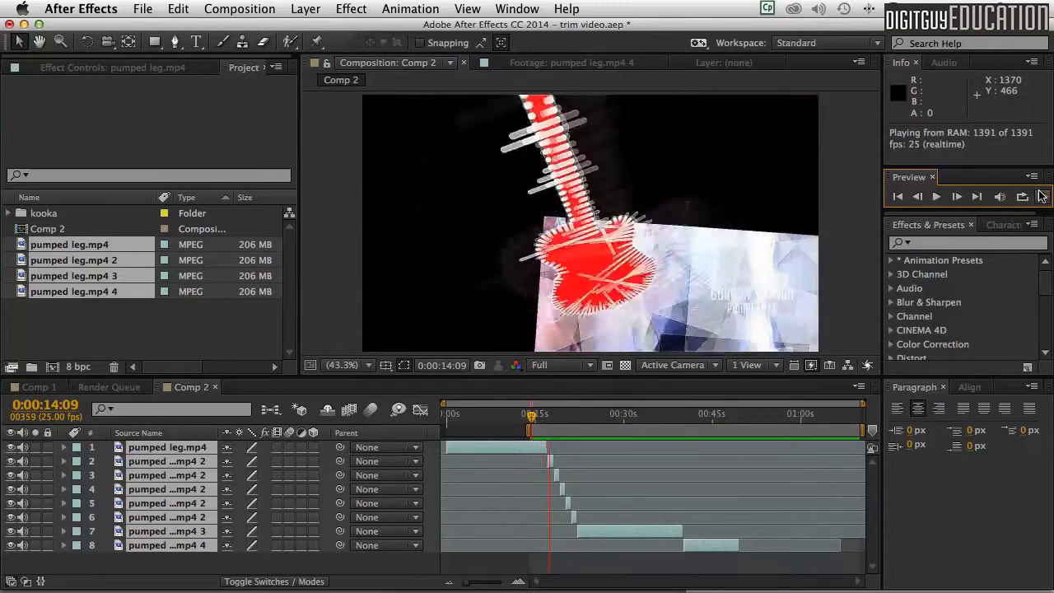
pyautogui.press('space')
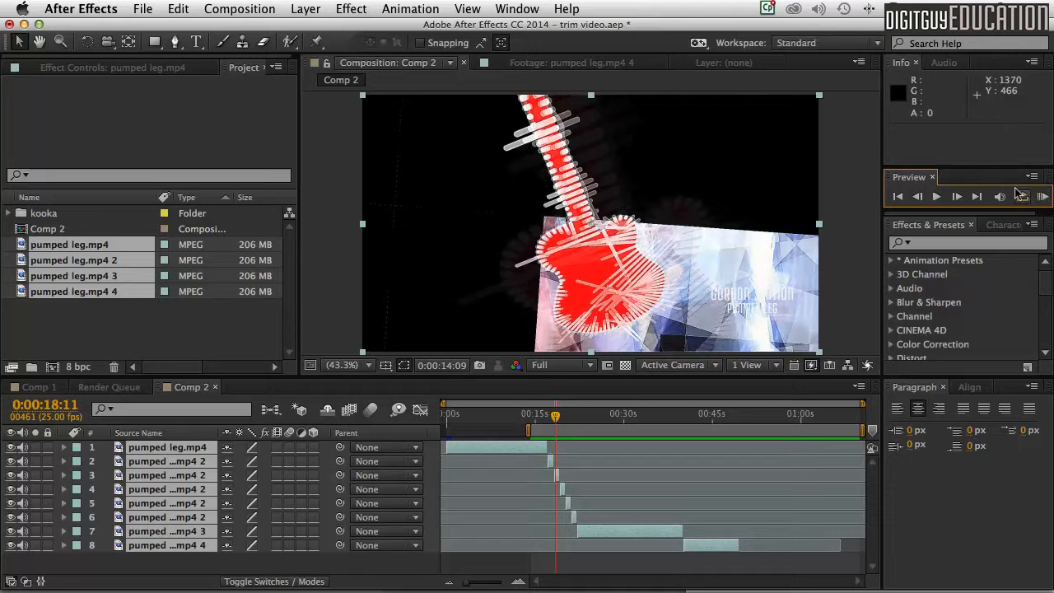